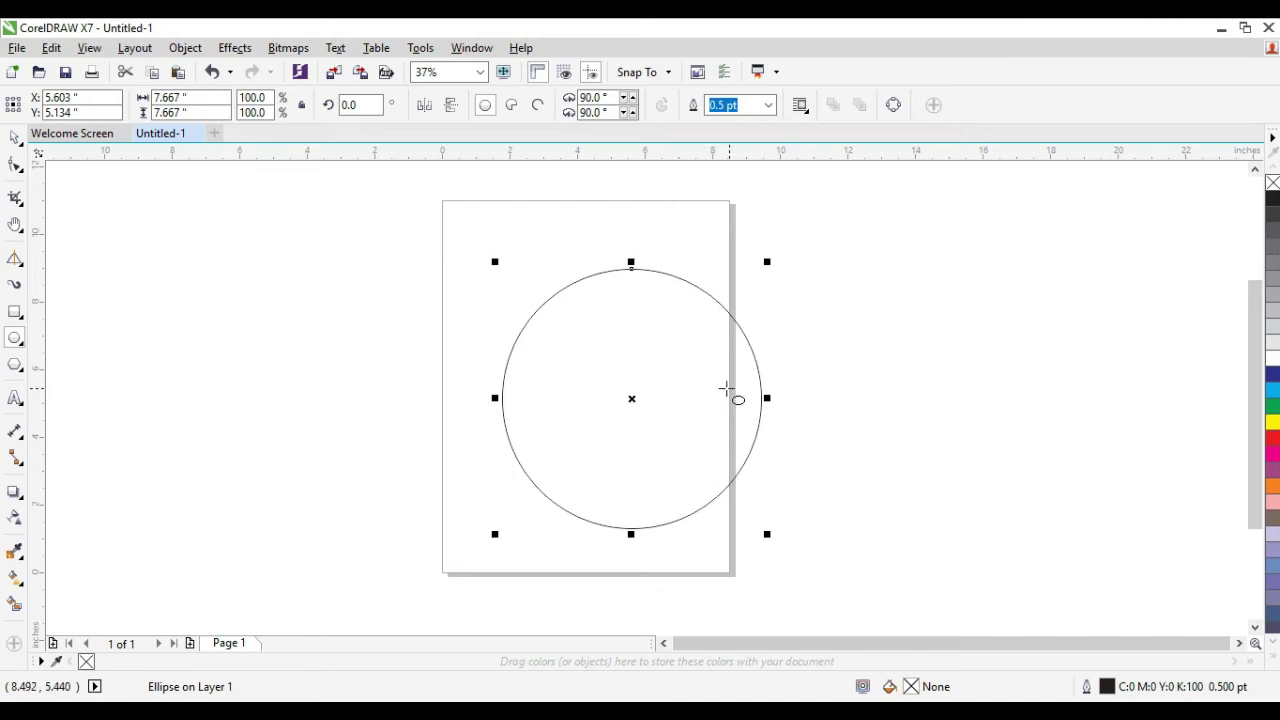
Step: Move the circle fully onto the page and scale it down proportionally to about 4.69 inches in diameter
key(space)
drag(720, 388, 666, 363)
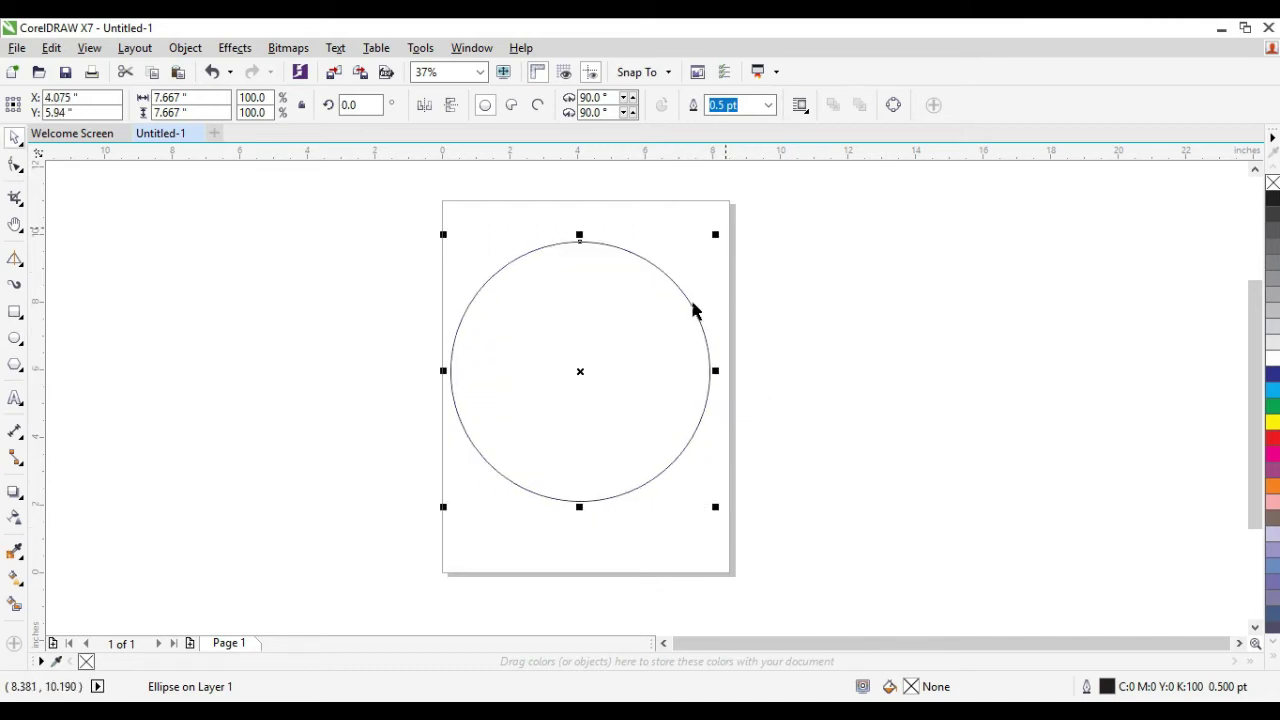
click(713, 509)
click(651, 357)
drag(716, 505, 645, 396)
drag(571, 298, 583, 331)
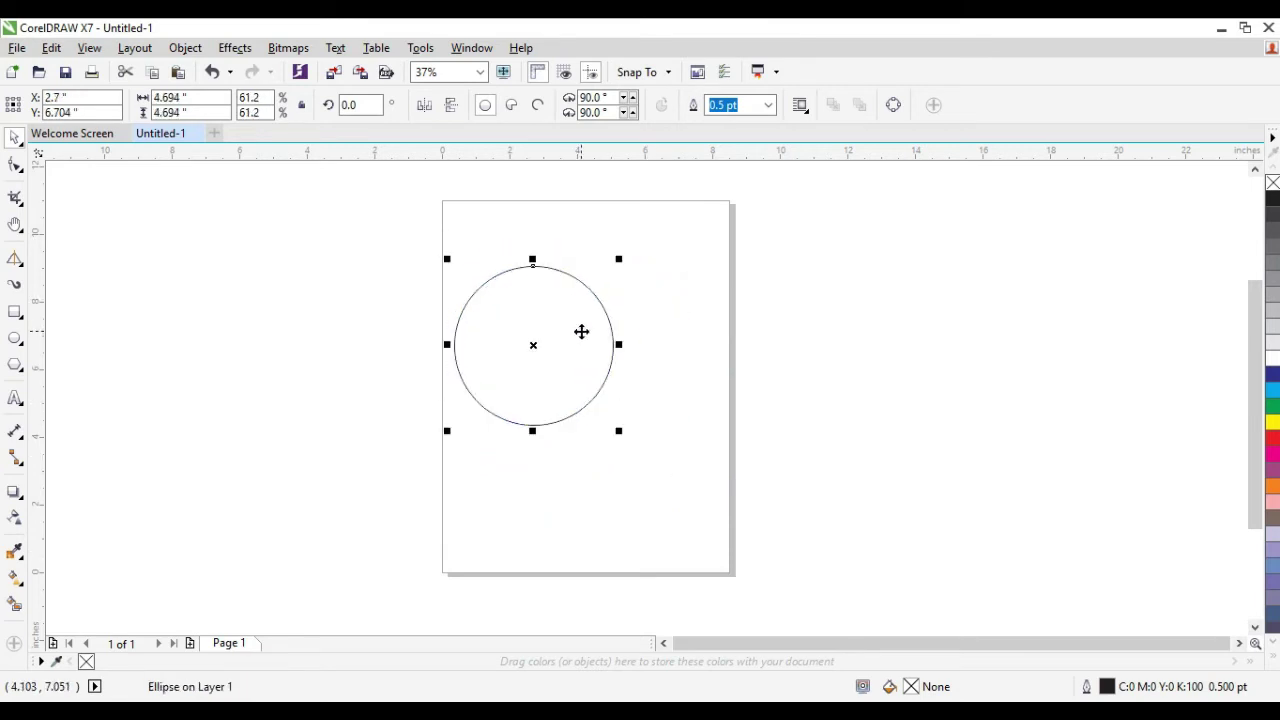
Step: Scale the circle about its own centre, enlarging it to about 8.58 inches and reducing it to about 4.14 inches
click(616, 431)
click(603, 409)
drag(619, 431, 653, 478)
key(ctrl+z)
drag(617, 432, 684, 498)
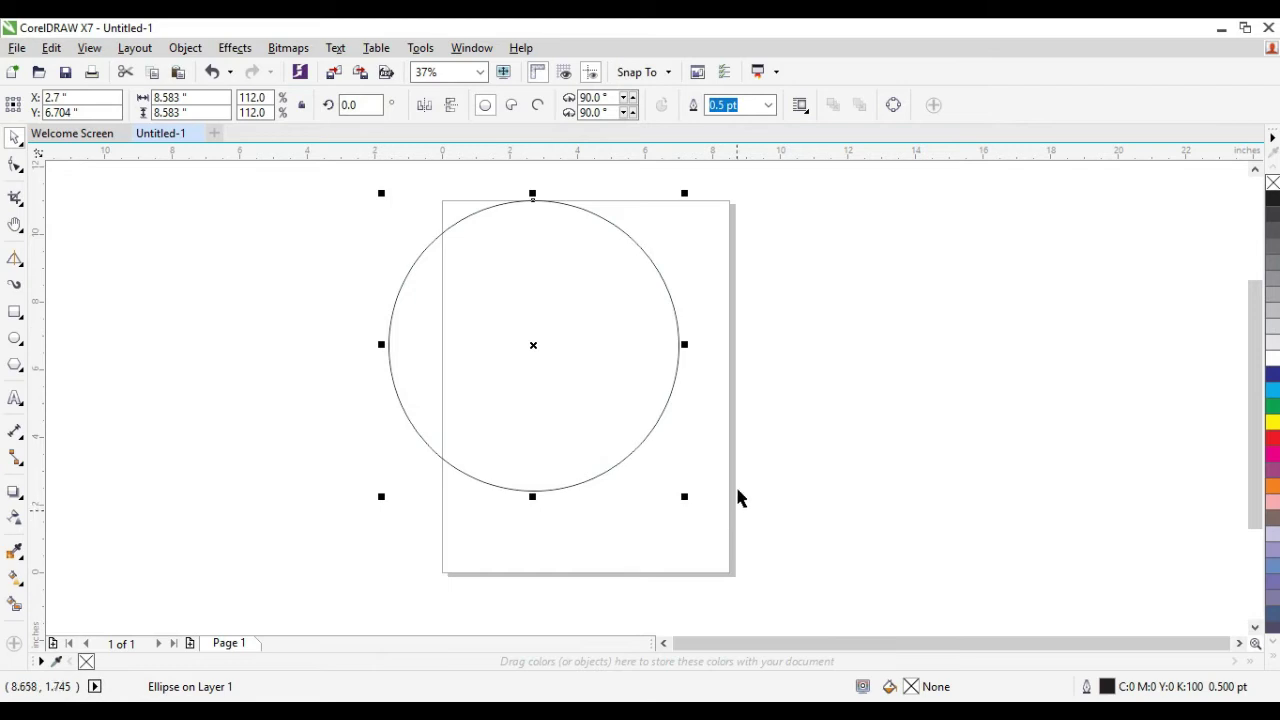
drag(682, 494, 631, 417)
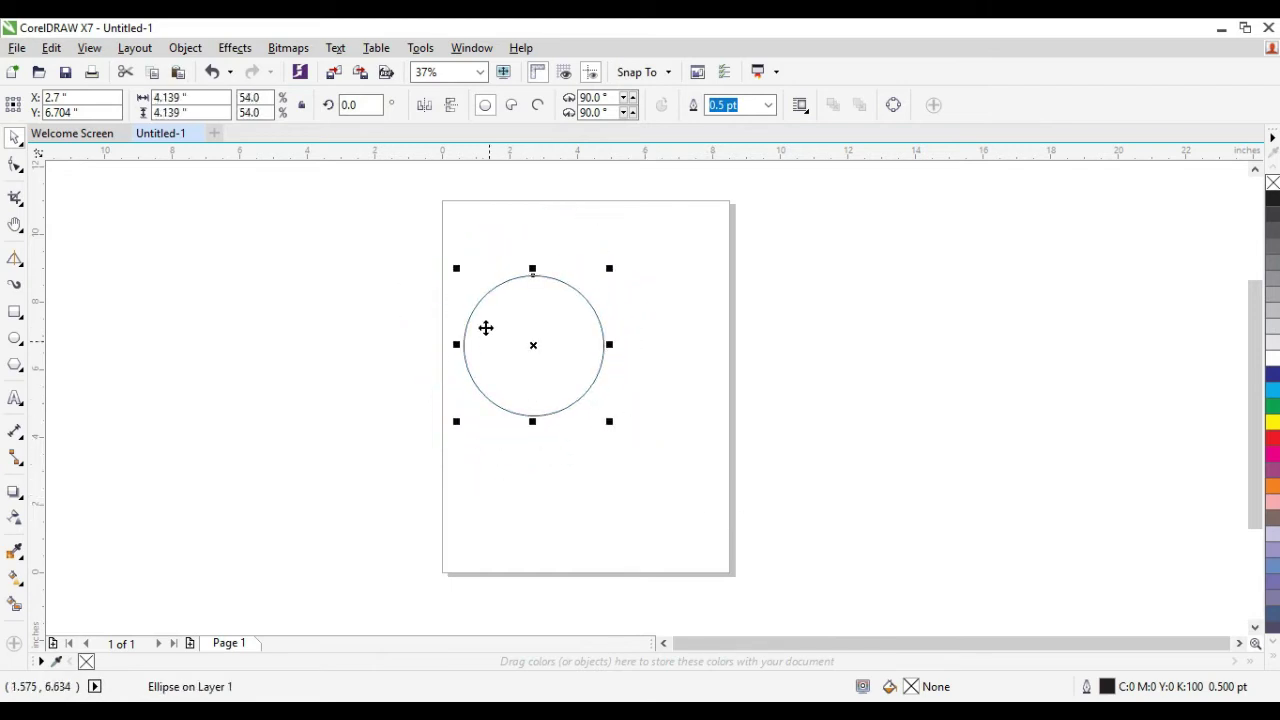
Step: Rotate the circle to about 308 degrees and move its rotation centre to its bottom edge
click(540, 313)
drag(610, 267, 668, 363)
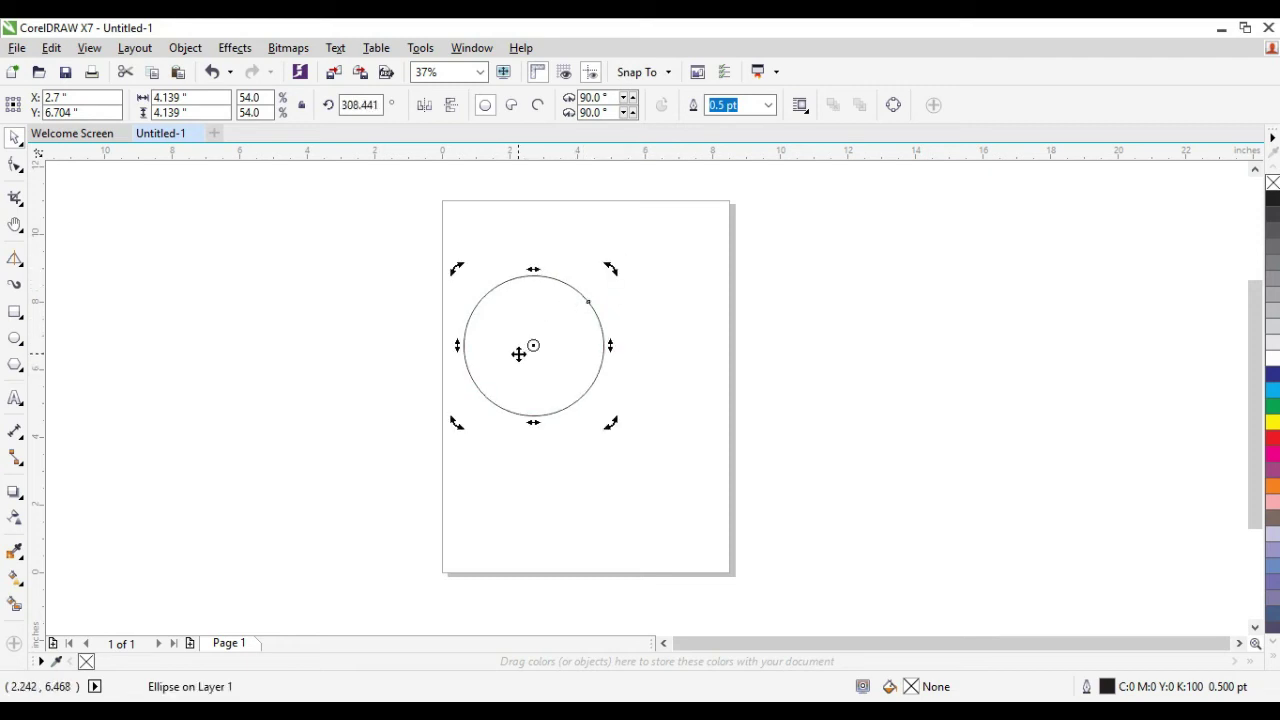
drag(533, 345, 524, 393)
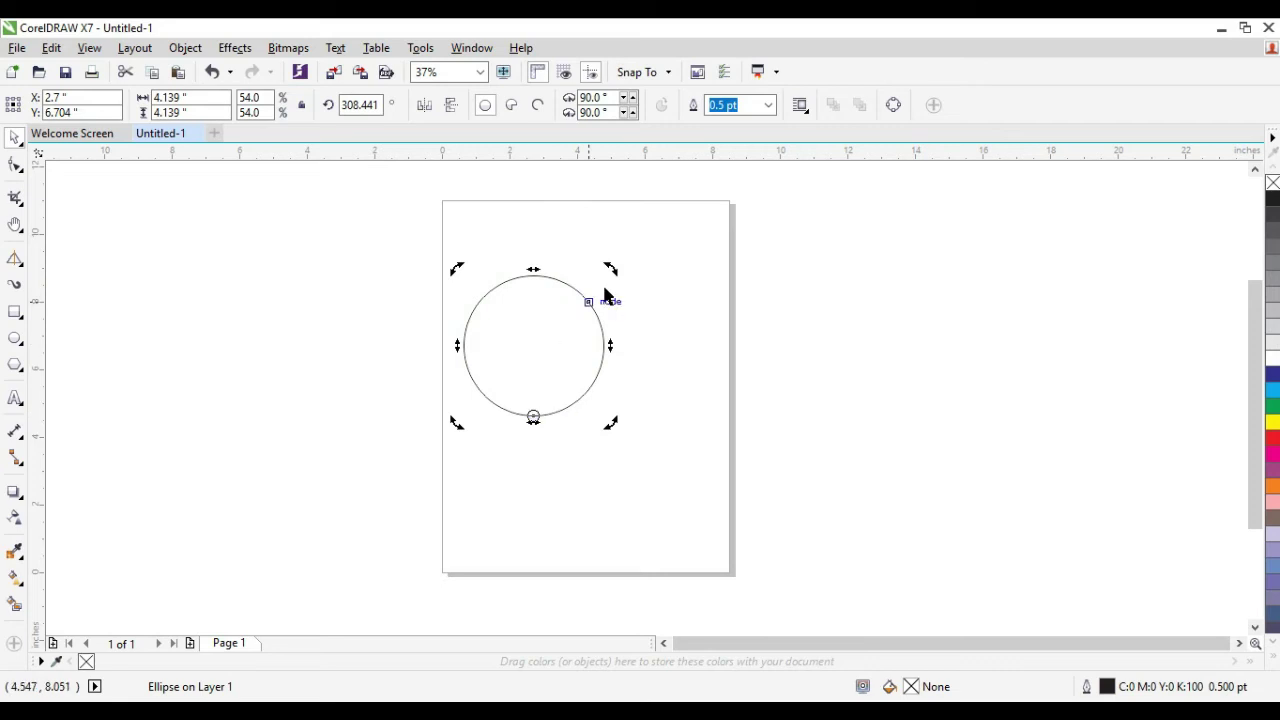
Step: Rotate the circle clockwise around the pivot on its bottom edge
click(575, 350)
click(585, 295)
click(551, 334)
drag(607, 281, 668, 350)
click(646, 285)
click(629, 360)
click(643, 355)
Step: Skew the circle vertically, undoing the first attempt, and skew it horizontally into an ellipse about 9.19 by 4.32 inches
drag(648, 358, 644, 308)
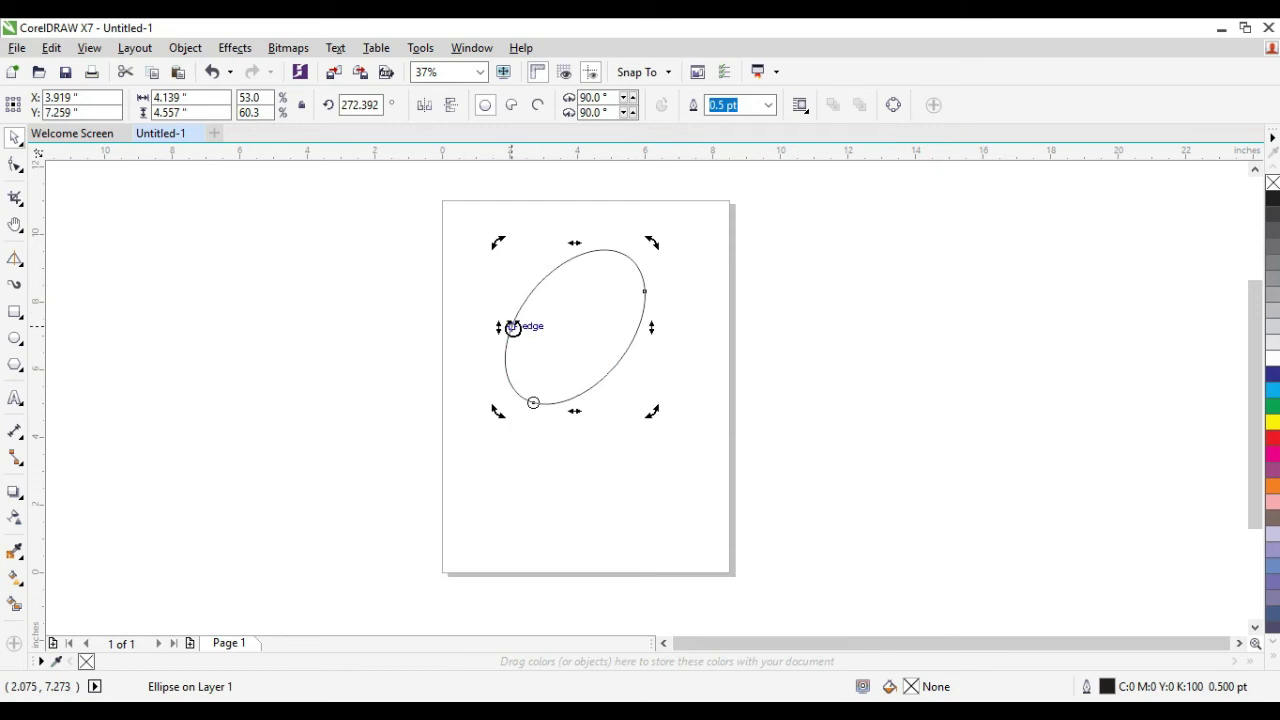
key(ctrl+z)
drag(497, 361, 508, 304)
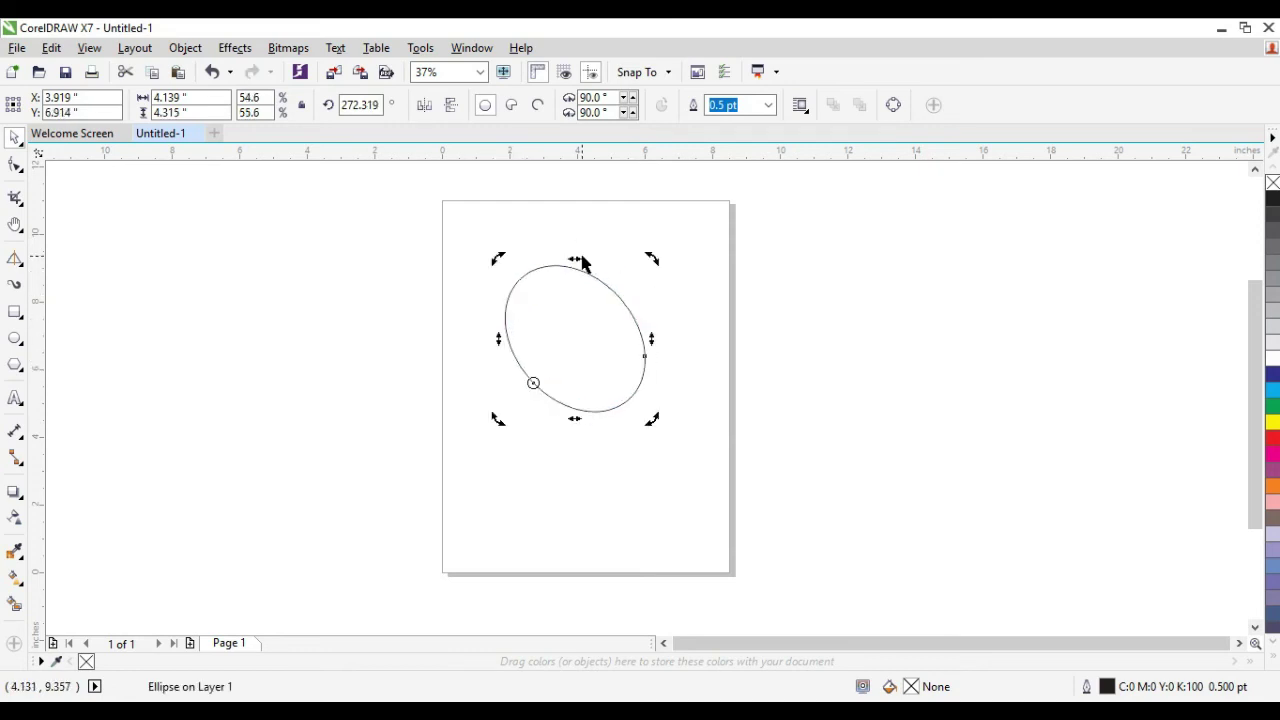
drag(571, 258, 490, 281)
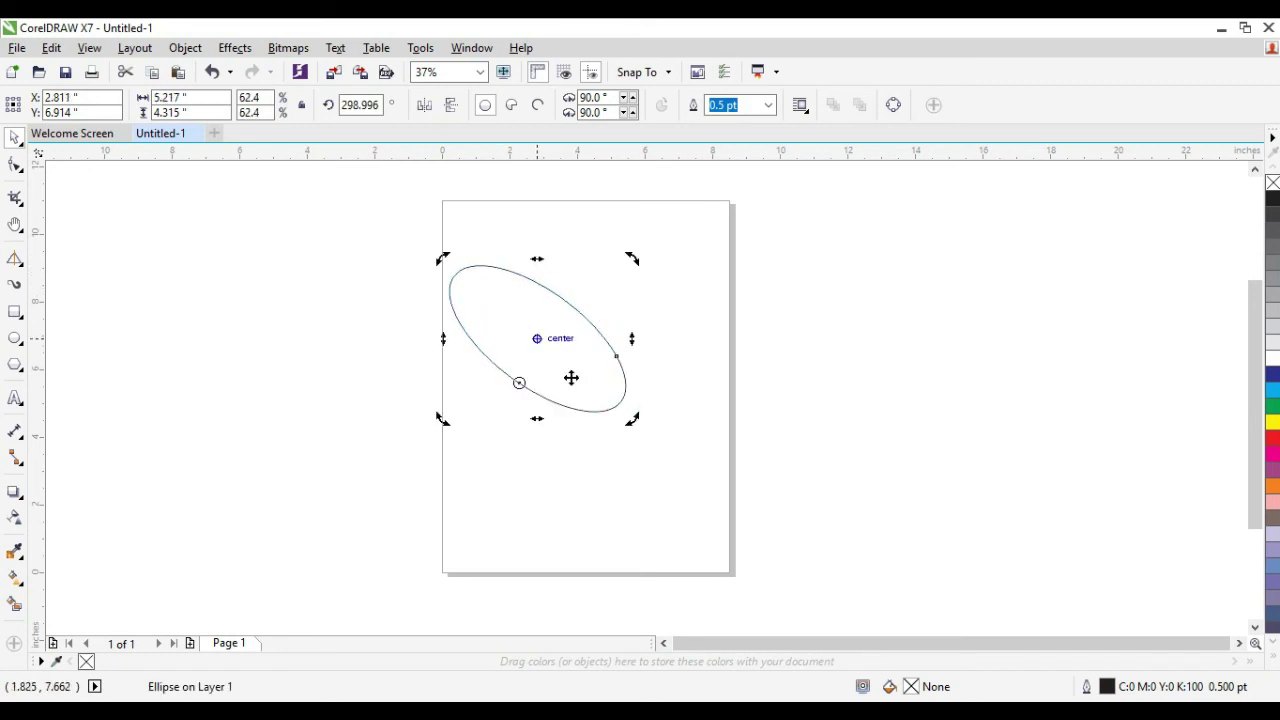
drag(537, 418, 710, 465)
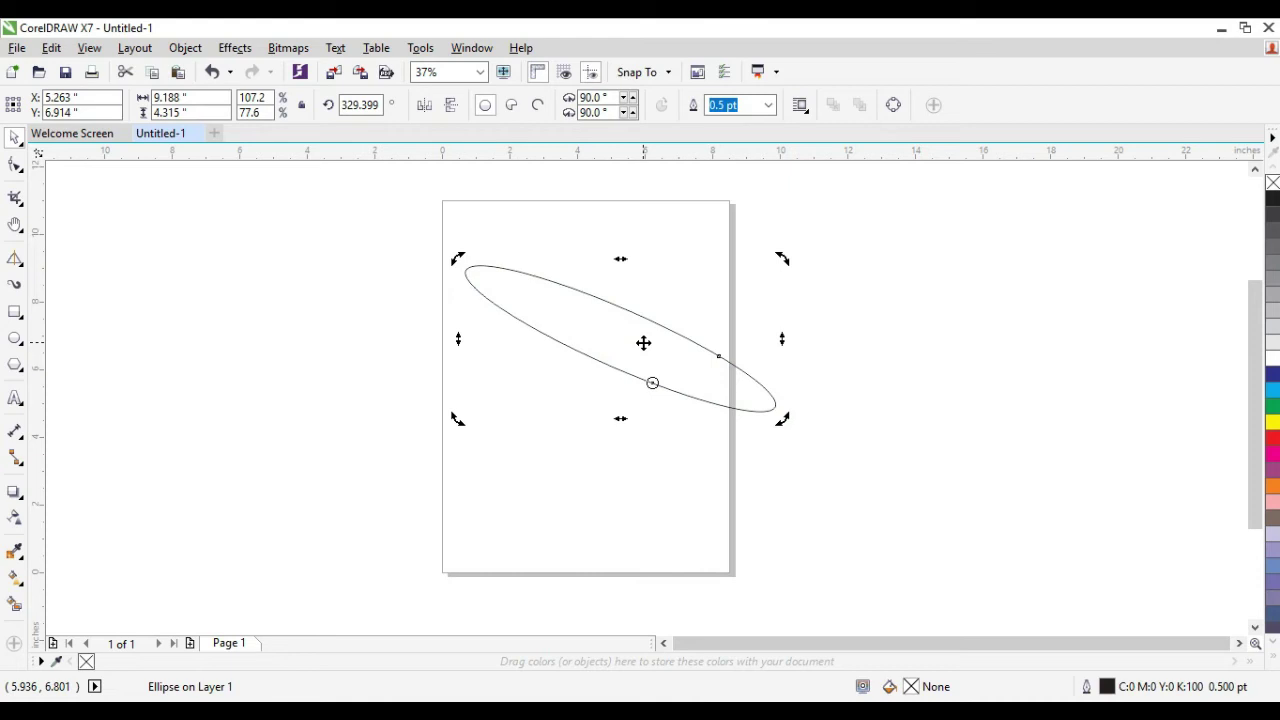
Step: Replace the skewed ellipse with a new circle about 3.47 inches in diameter, positioned near the middle of the page
key(F7)
key(Delete)
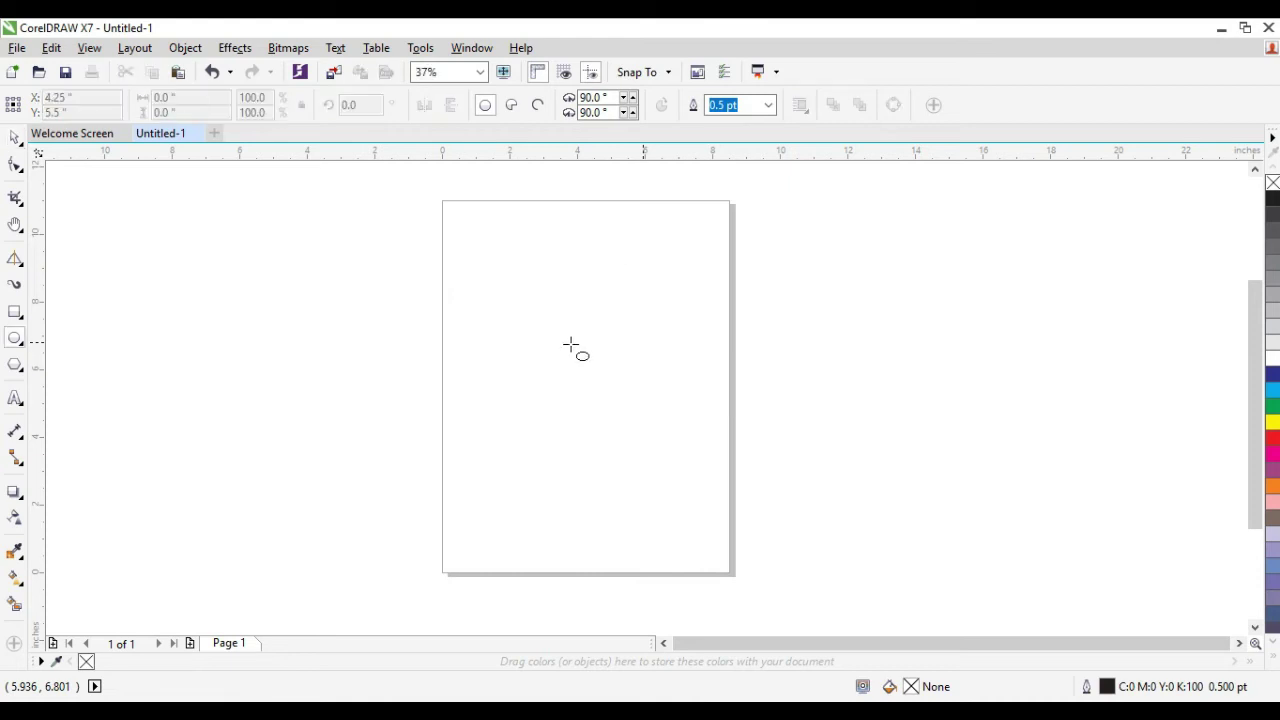
drag(565, 342, 640, 458)
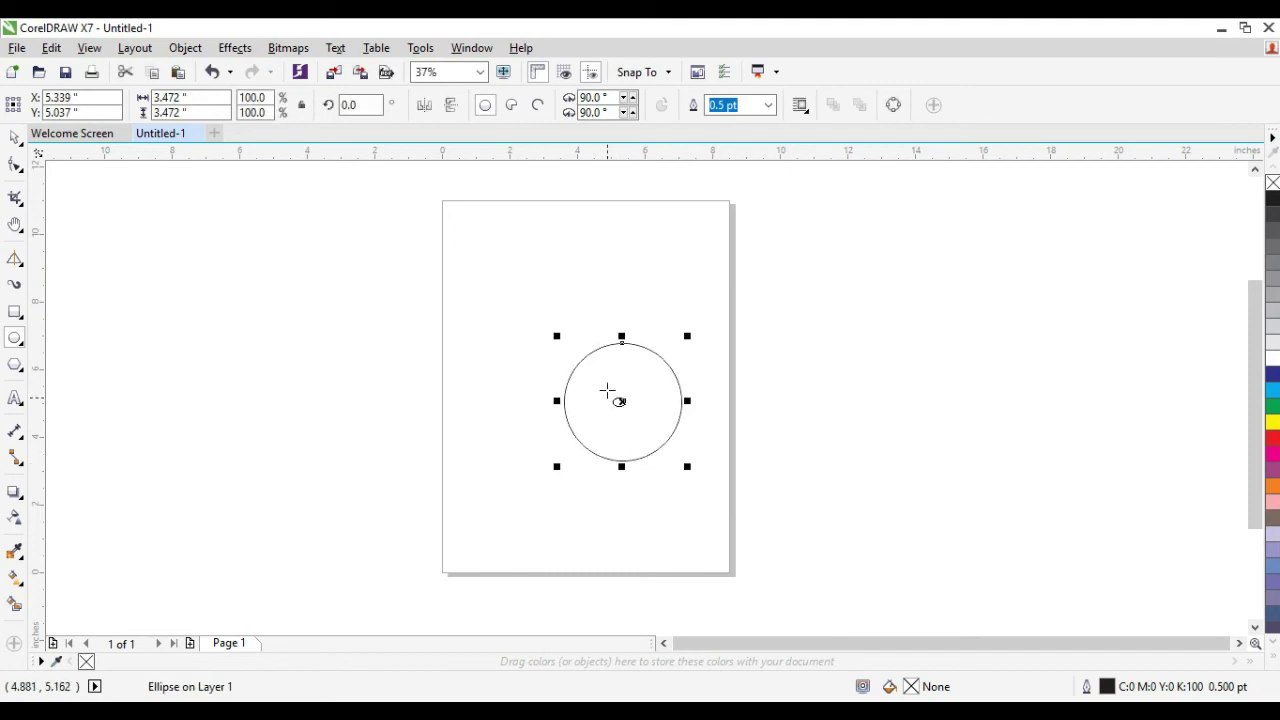
key(space)
drag(622, 400, 584, 360)
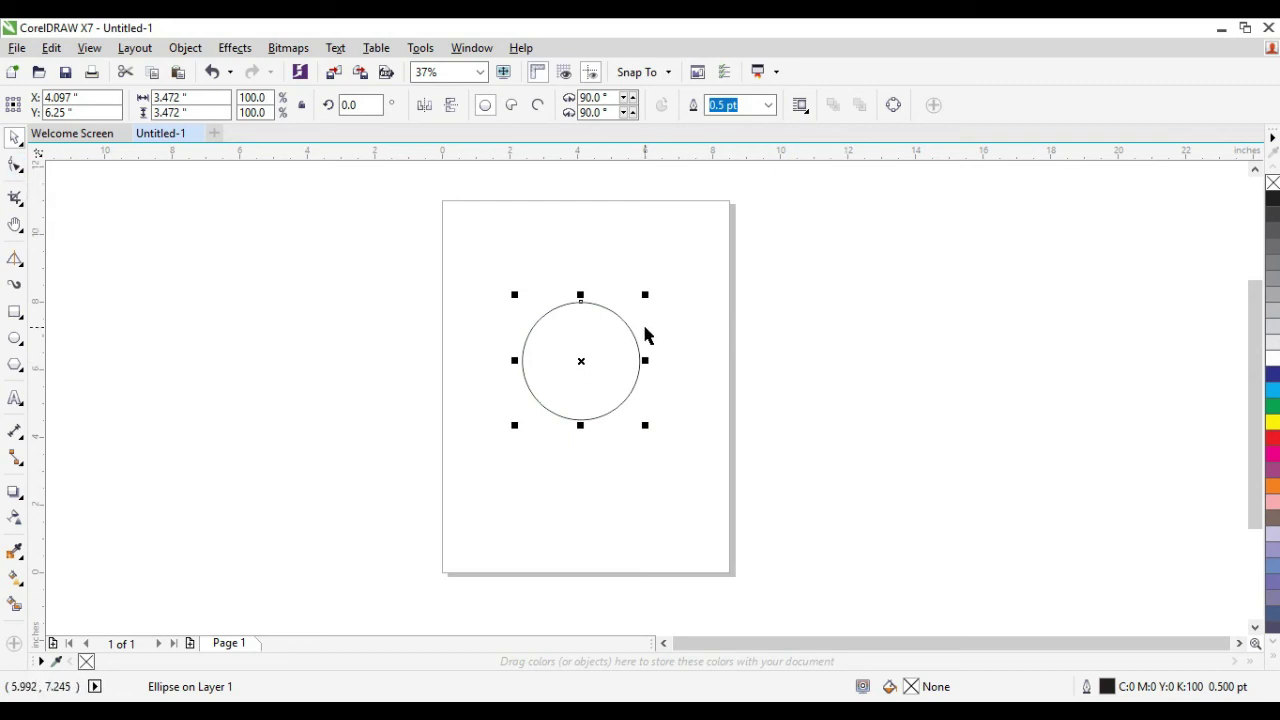
Step: Try shaping the circle into a pie wedge from 90 to about 179 degrees, and undo it
key(F10)
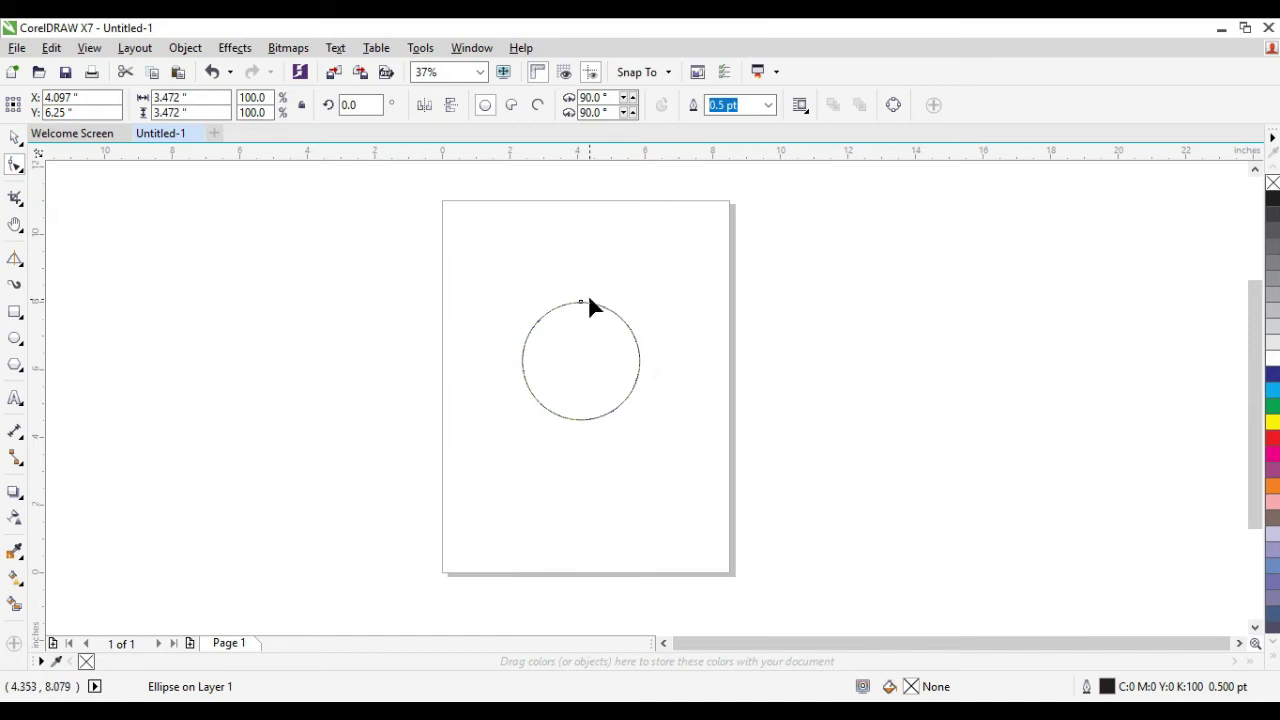
click(580, 302)
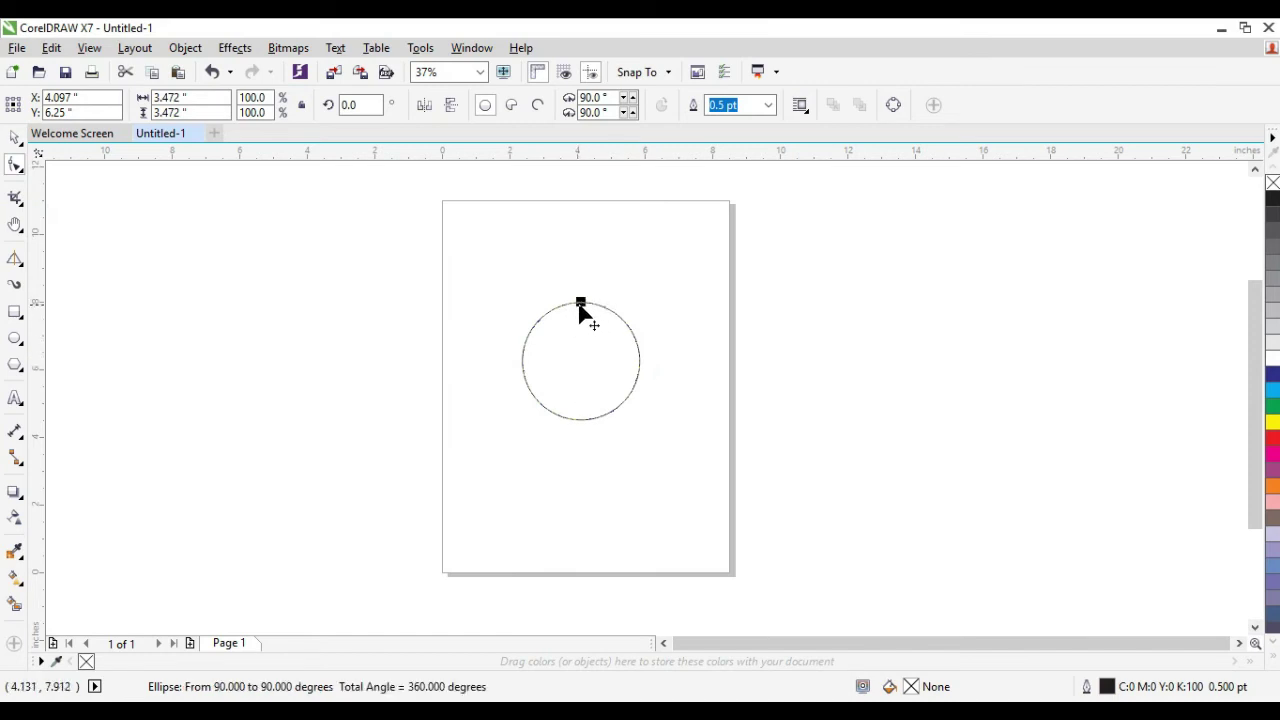
drag(580, 303, 541, 360)
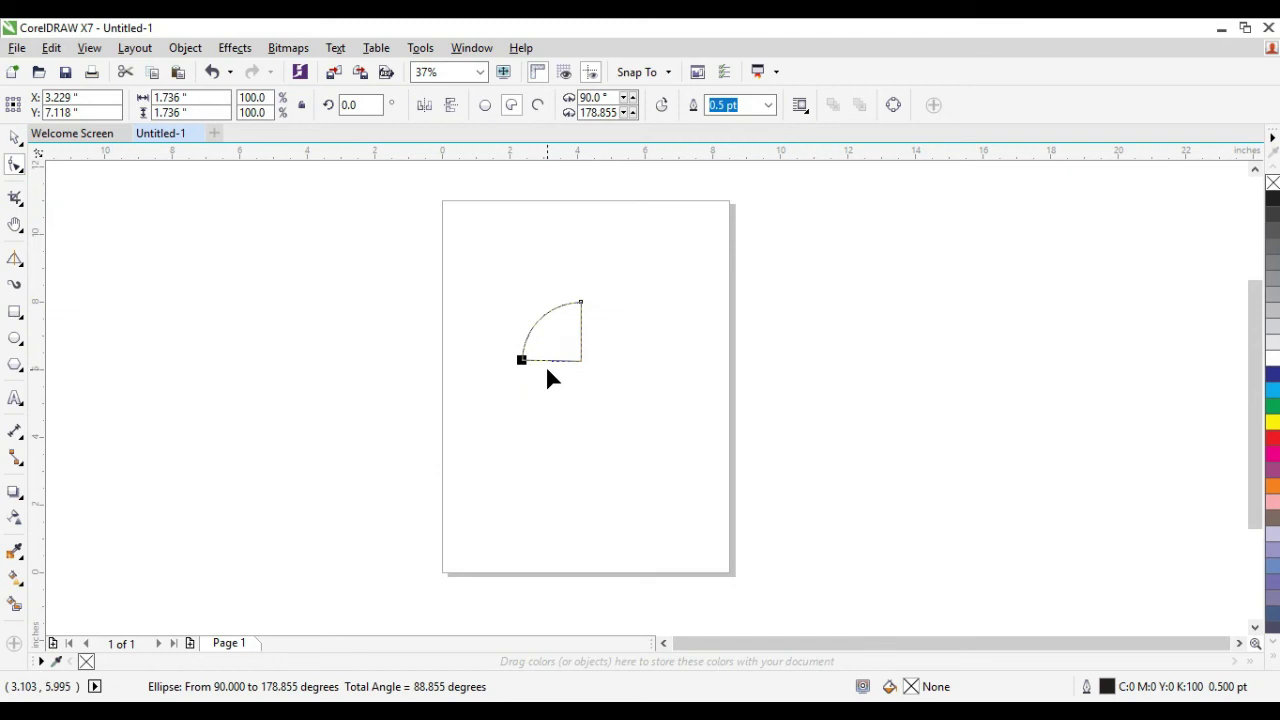
key(ctrl+z)
Step: Try shaping the circle into open arcs, from 90 to about 160 degrees and from 90 to about 360 degrees, undoing each
drag(582, 304, 437, 310)
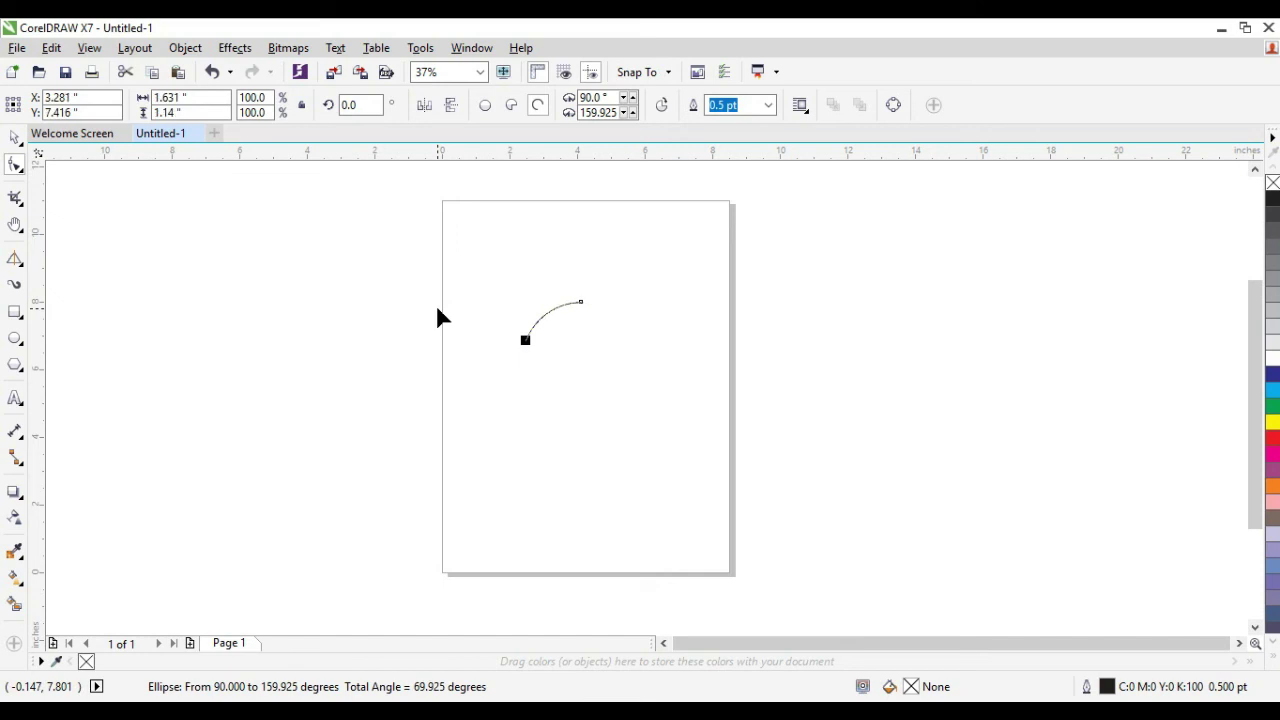
key(ctrl+z)
drag(587, 306, 717, 364)
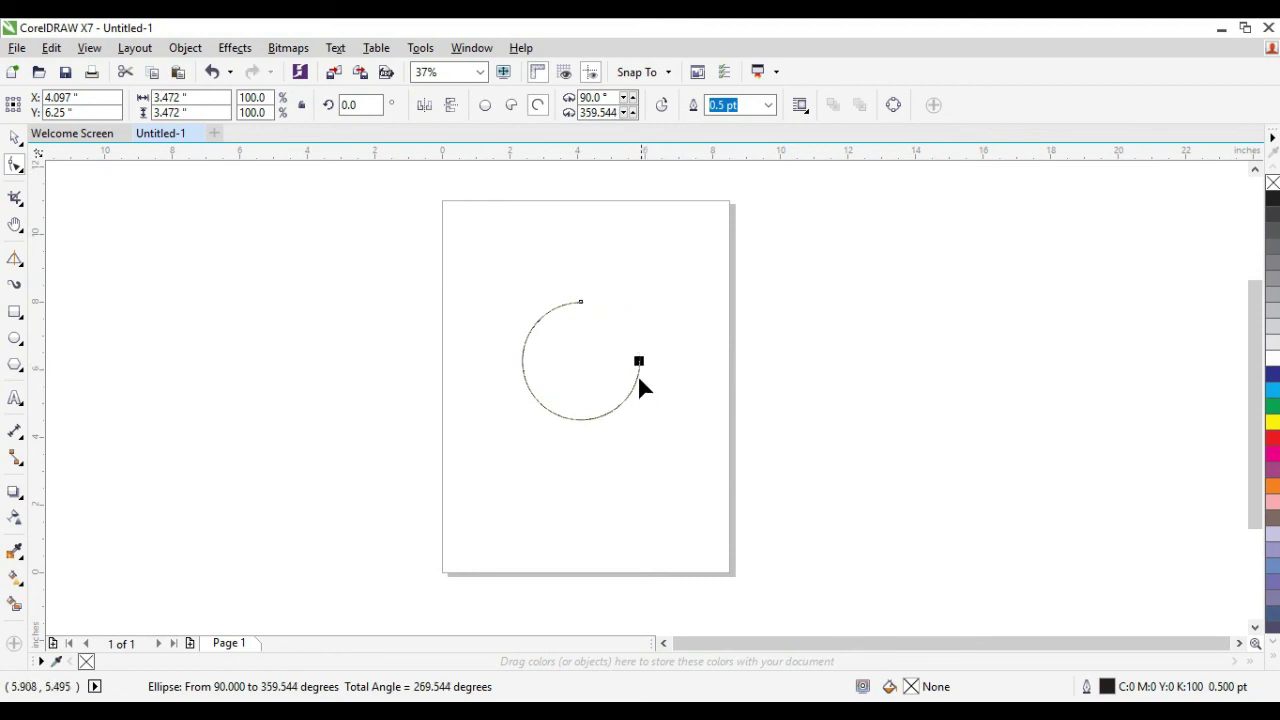
key(ctrl+z)
Step: Try a pie from 90 to about 6 degrees and an arc ending at about 317 degrees, and restore the full circle
drag(581, 302, 597, 359)
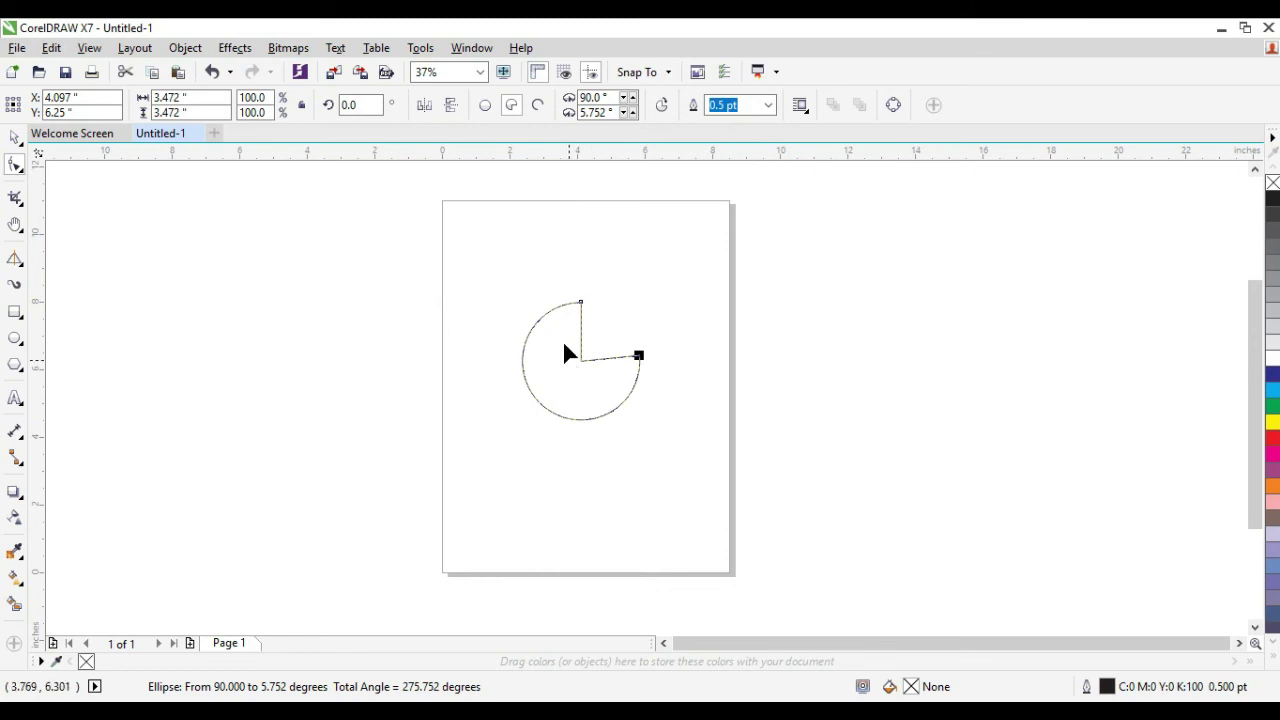
drag(639, 358, 664, 433)
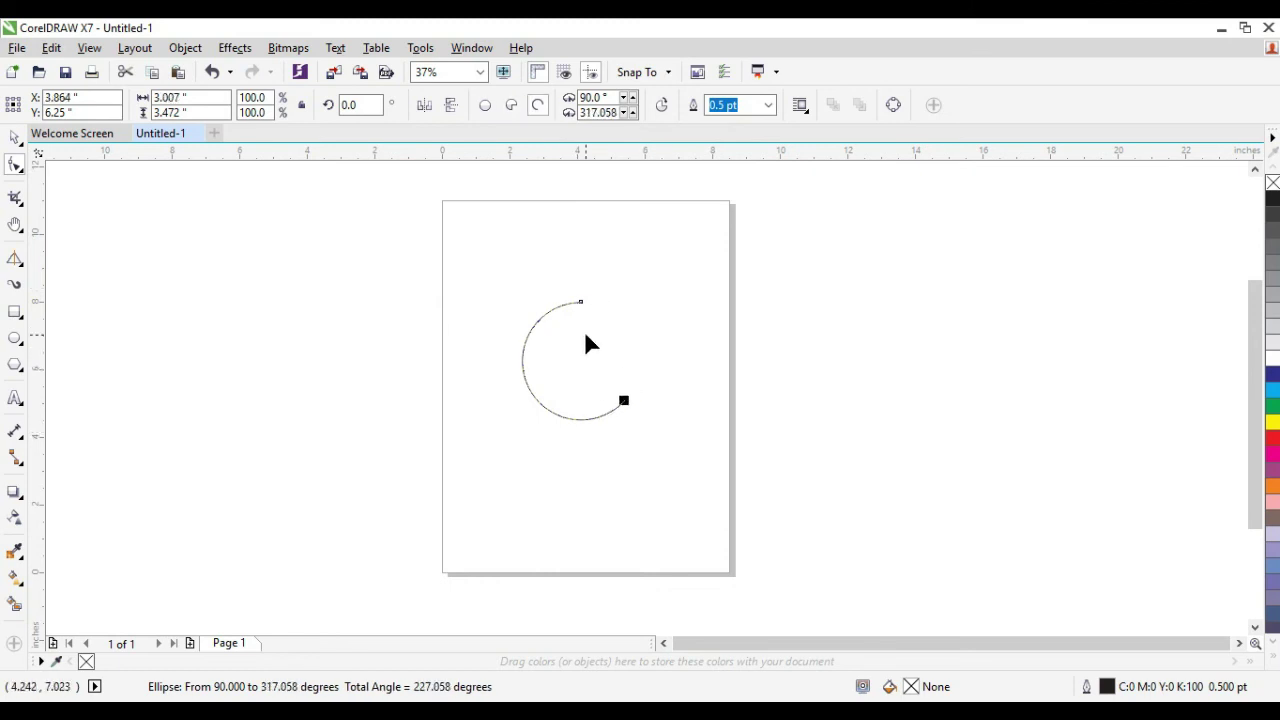
key(ctrl+z)
key(ctrl+z)
key(ctrl+z)
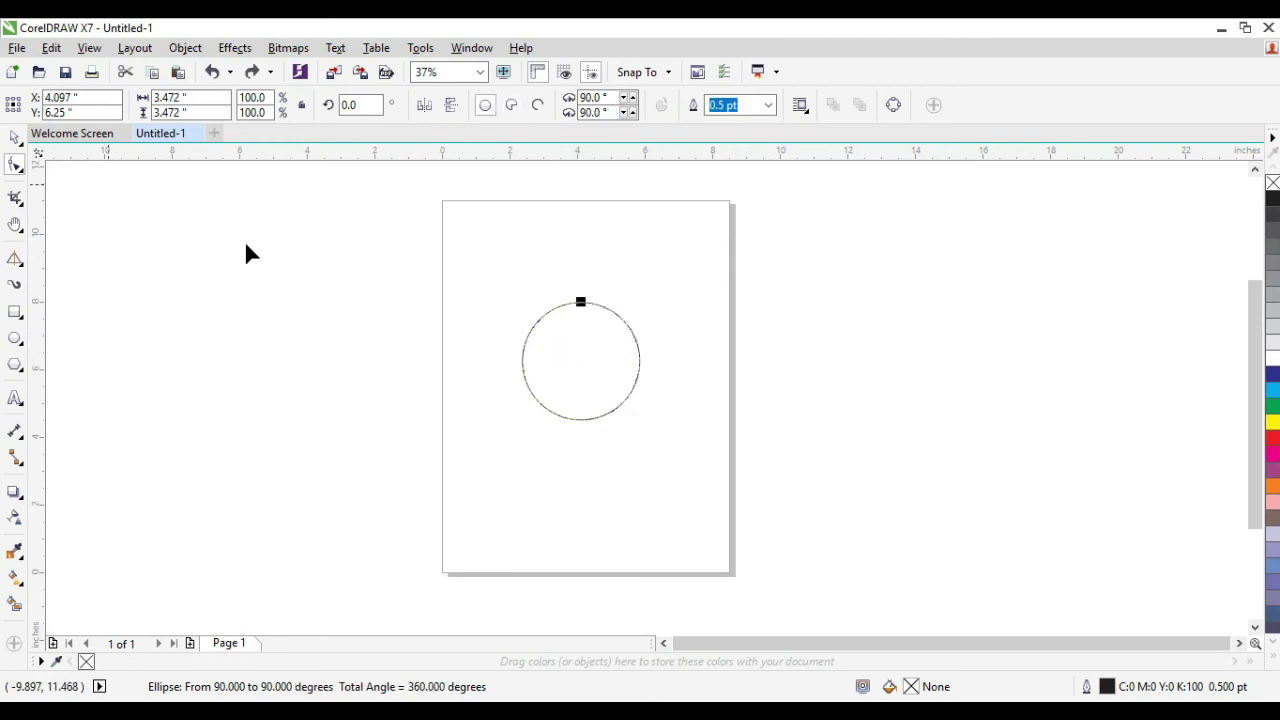
Step: Shape the circle into a pie wedge from 90 to about 165 degrees and move its rotation centre to the wedge's tip
drag(583, 302, 563, 356)
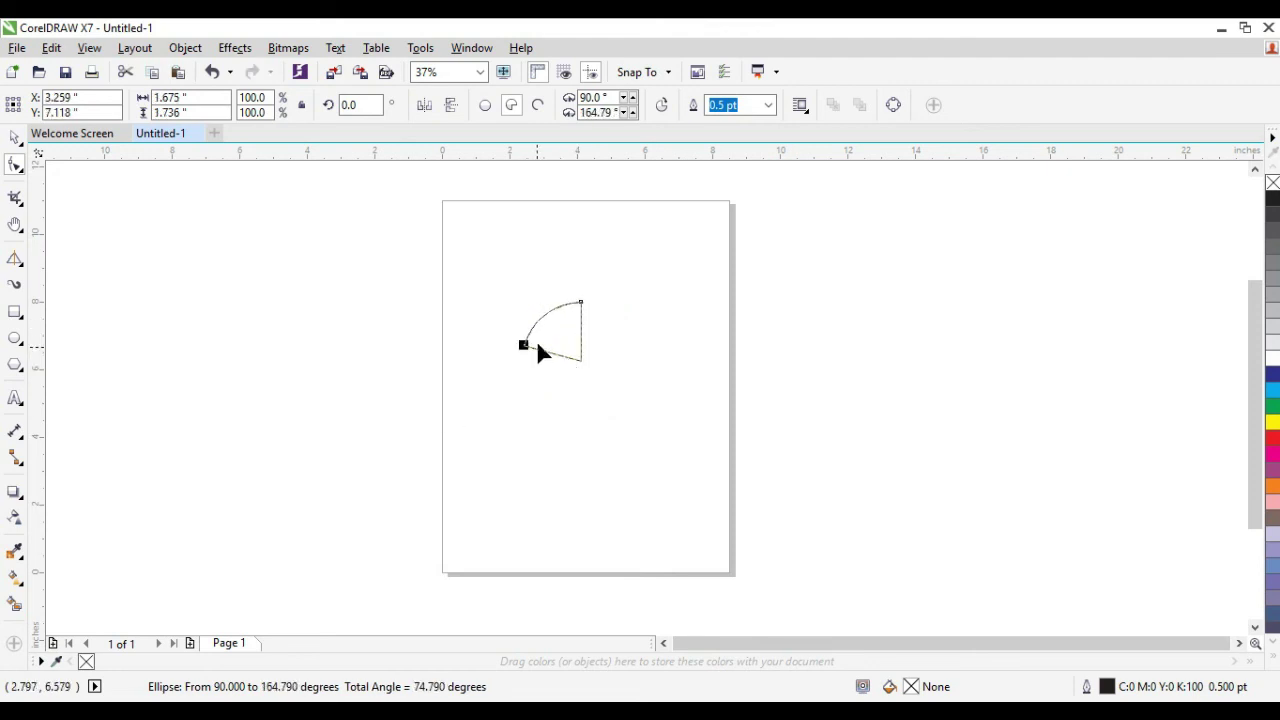
key(space)
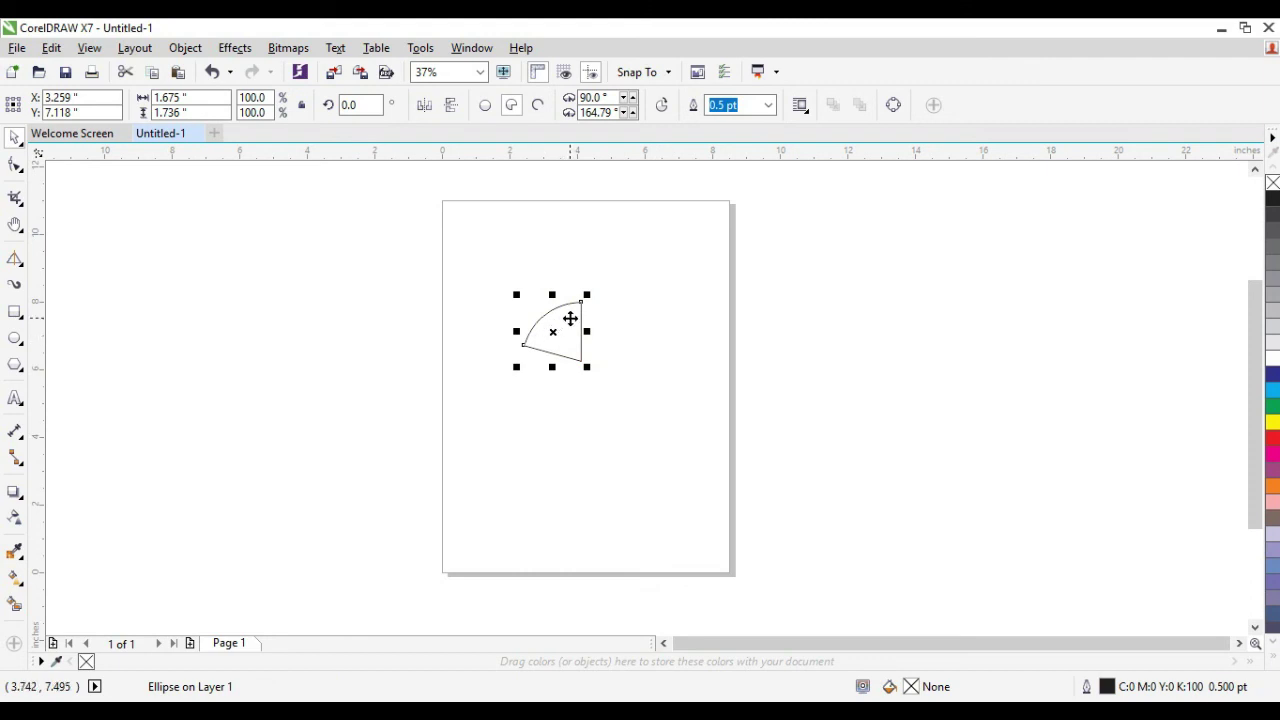
click(570, 318)
drag(552, 331, 581, 361)
Step: Rotate a copy of the wedge clockwise around its tip and repeat the duplication until overlapping wedges fill the whole circle
click(591, 291)
click(580, 325)
click(580, 323)
drag(586, 297, 681, 397)
key(ctrl+r)
key(ctrl+r)
key(ctrl+r)
key(ctrl+r)
key(ctrl+r)
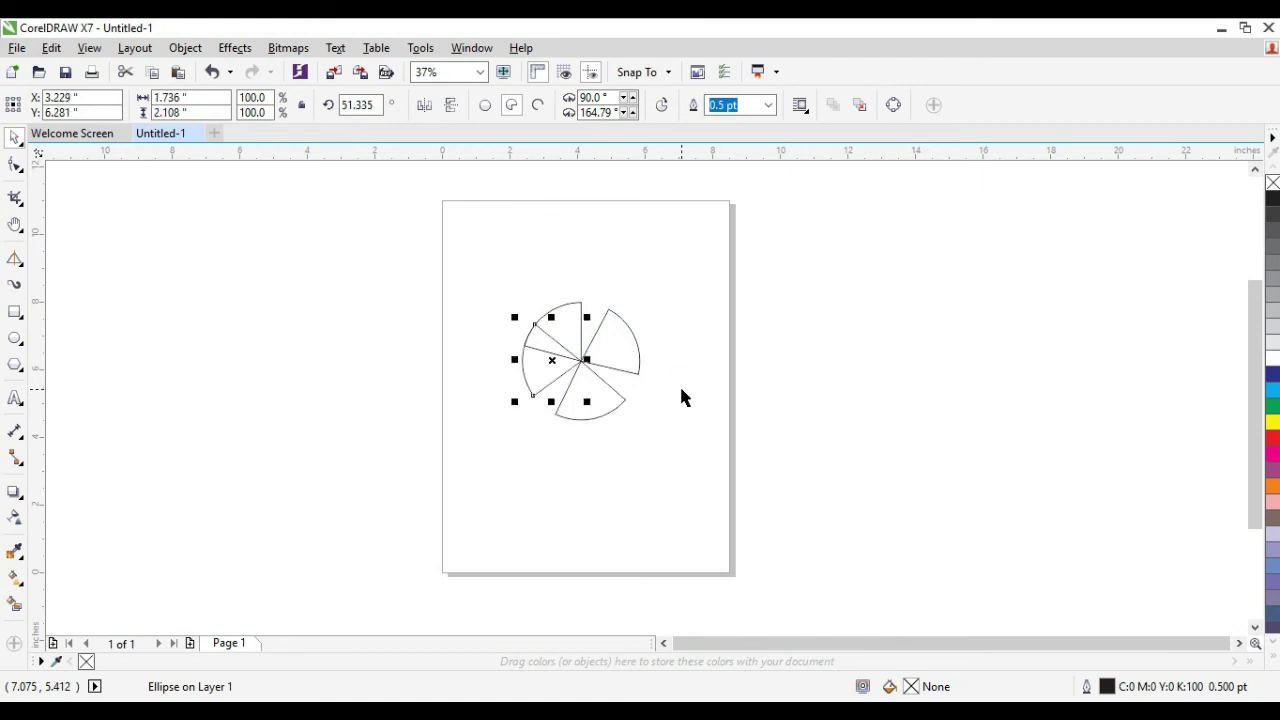
key(ctrl+r)
key(ctrl+r)
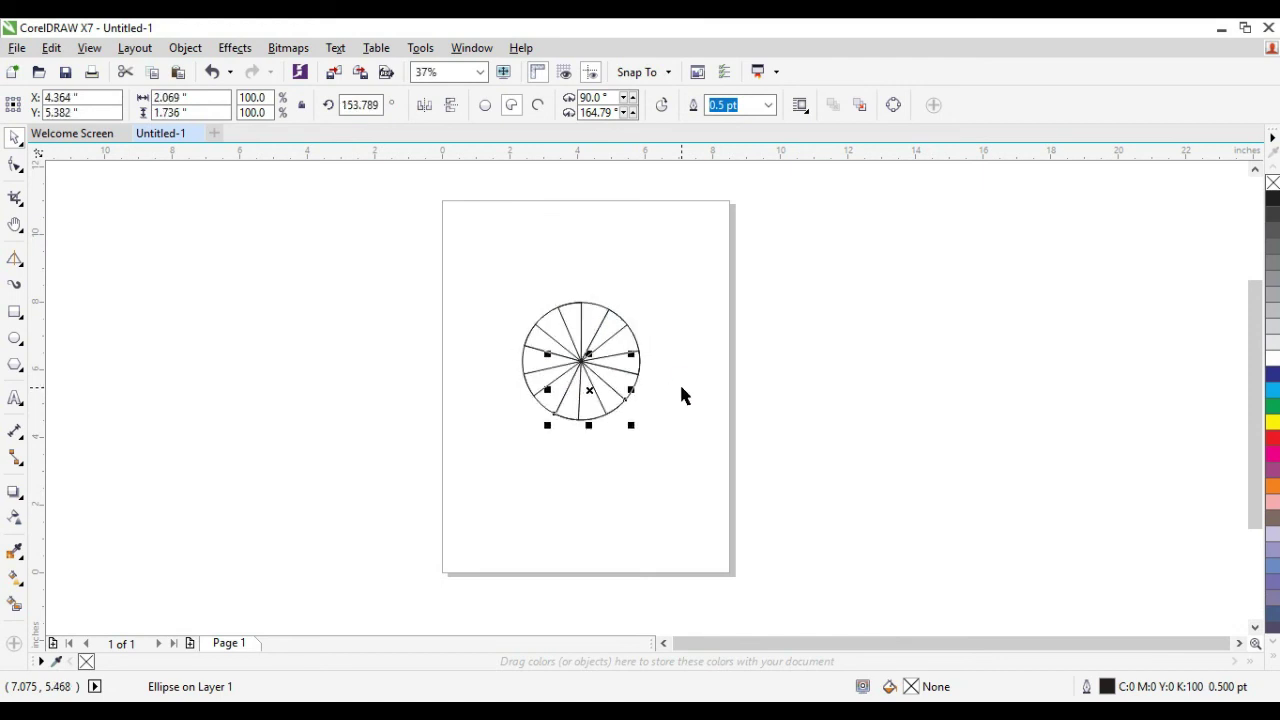
key(ctrl+r)
key(ctrl+r)
key(ctrl+r)
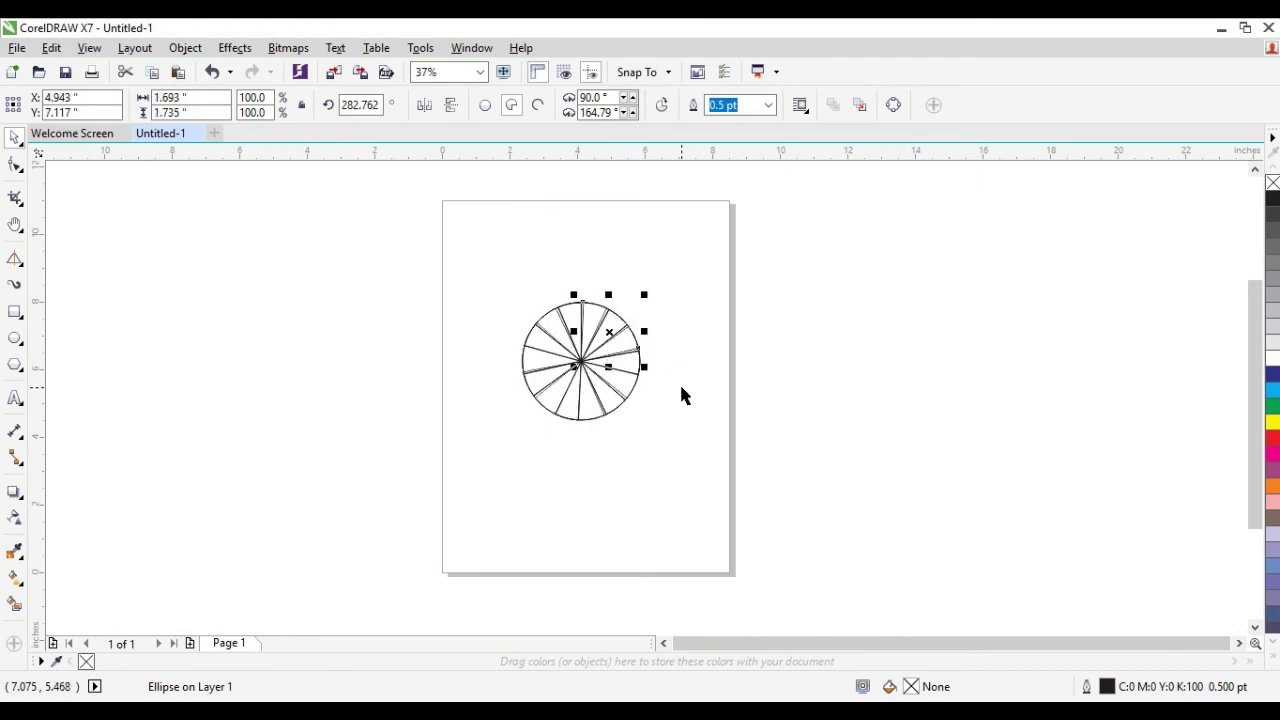
Step: Give all the wedges a yellow fill and a green outline
key(ctrl+a)
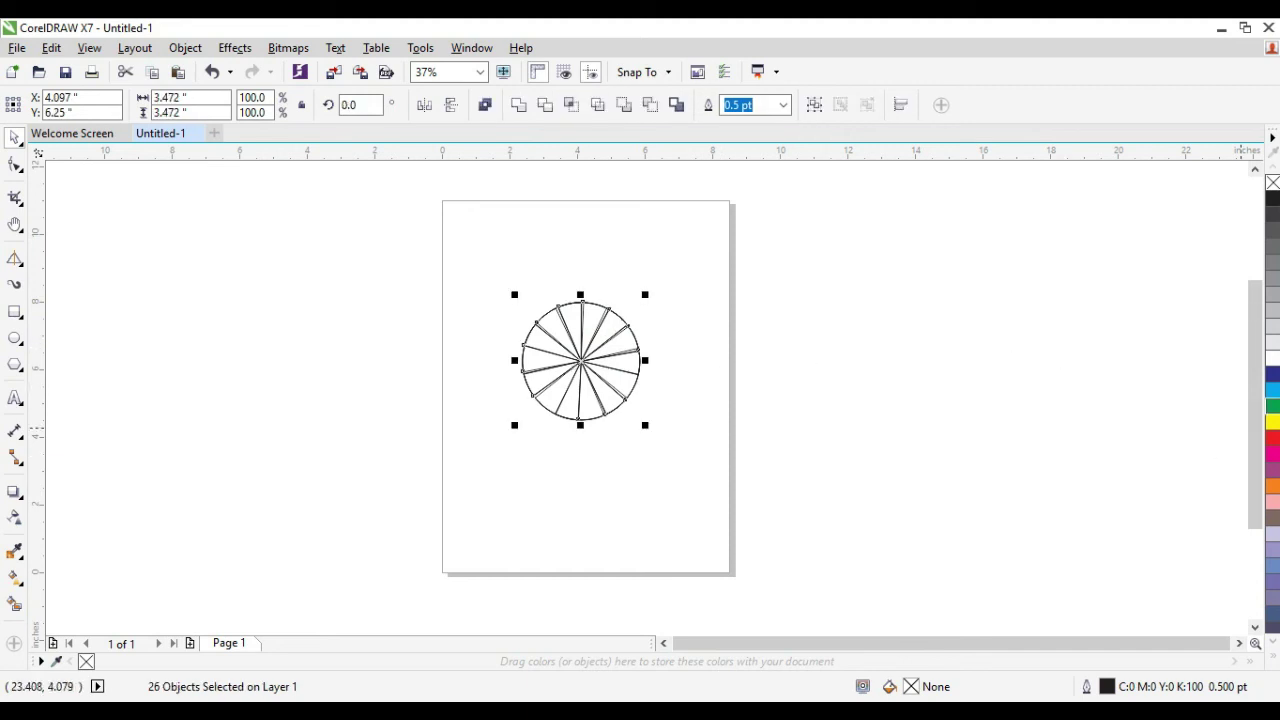
click(1272, 421)
right_click(1272, 405)
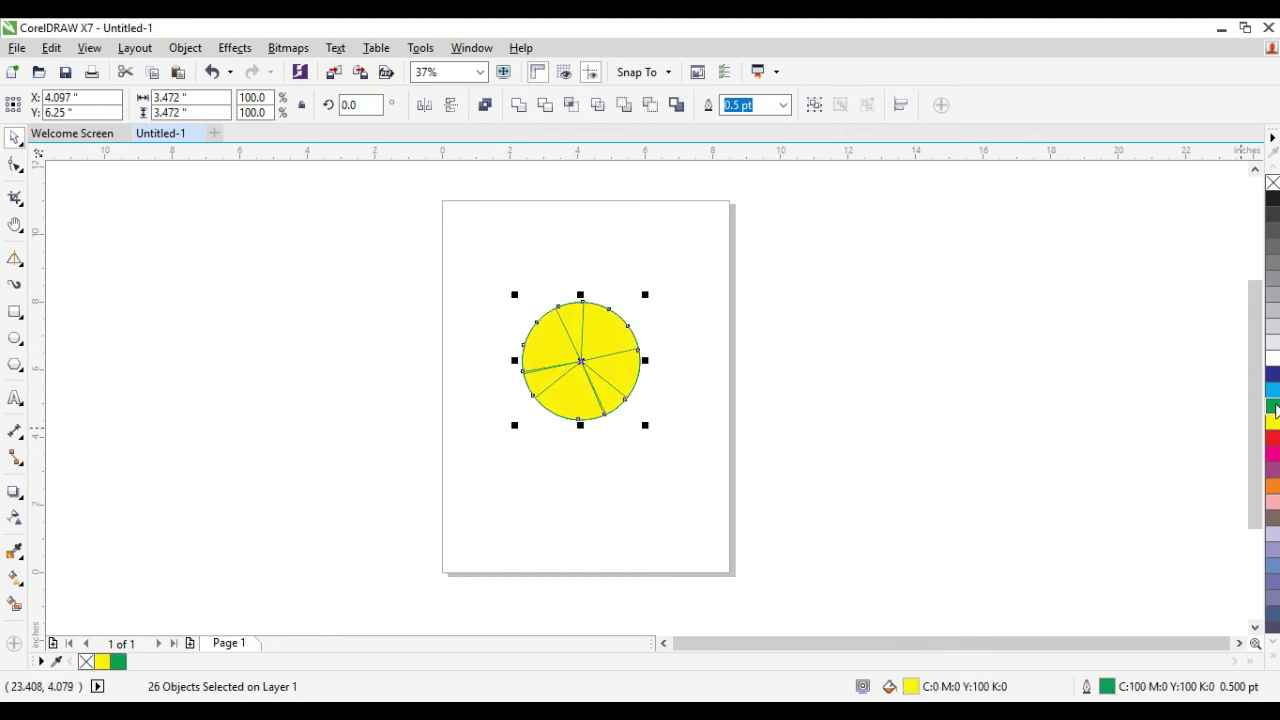
Step: Delete all the wedges from the page and activate the Ellipse tool
drag(380, 252, 694, 414)
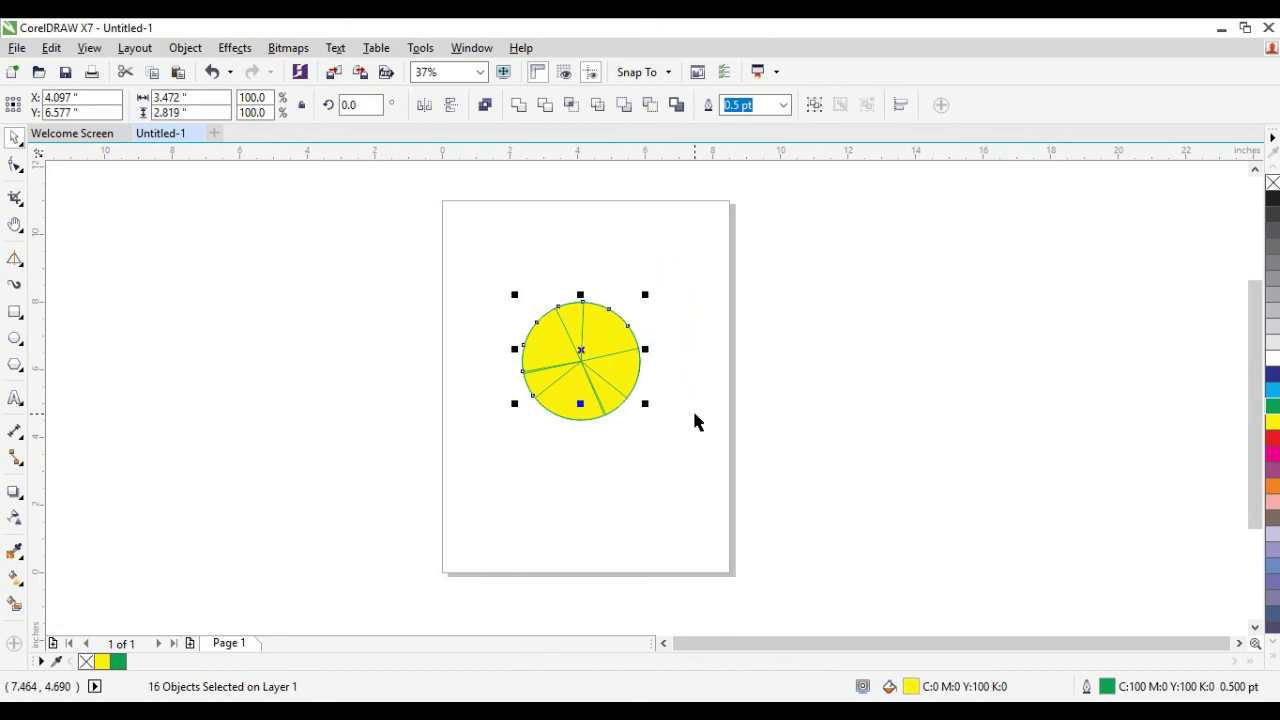
key(ctrl+a)
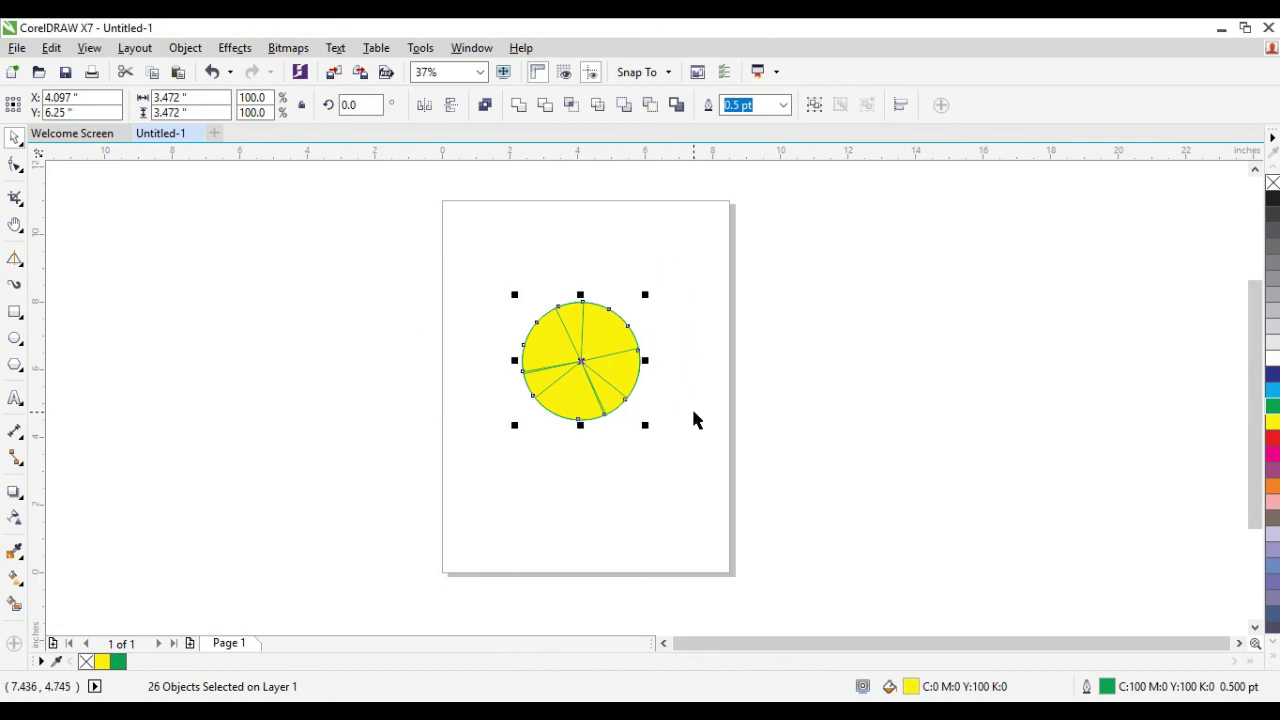
key(Delete)
click(15, 338)
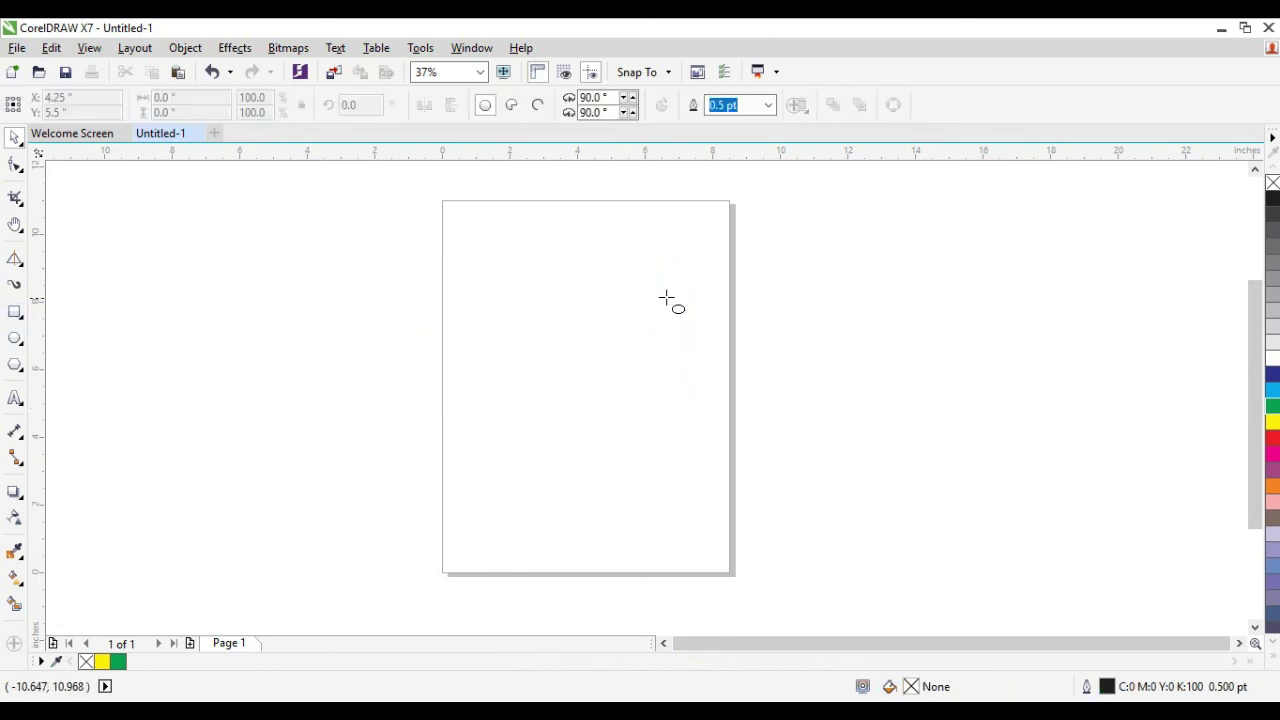